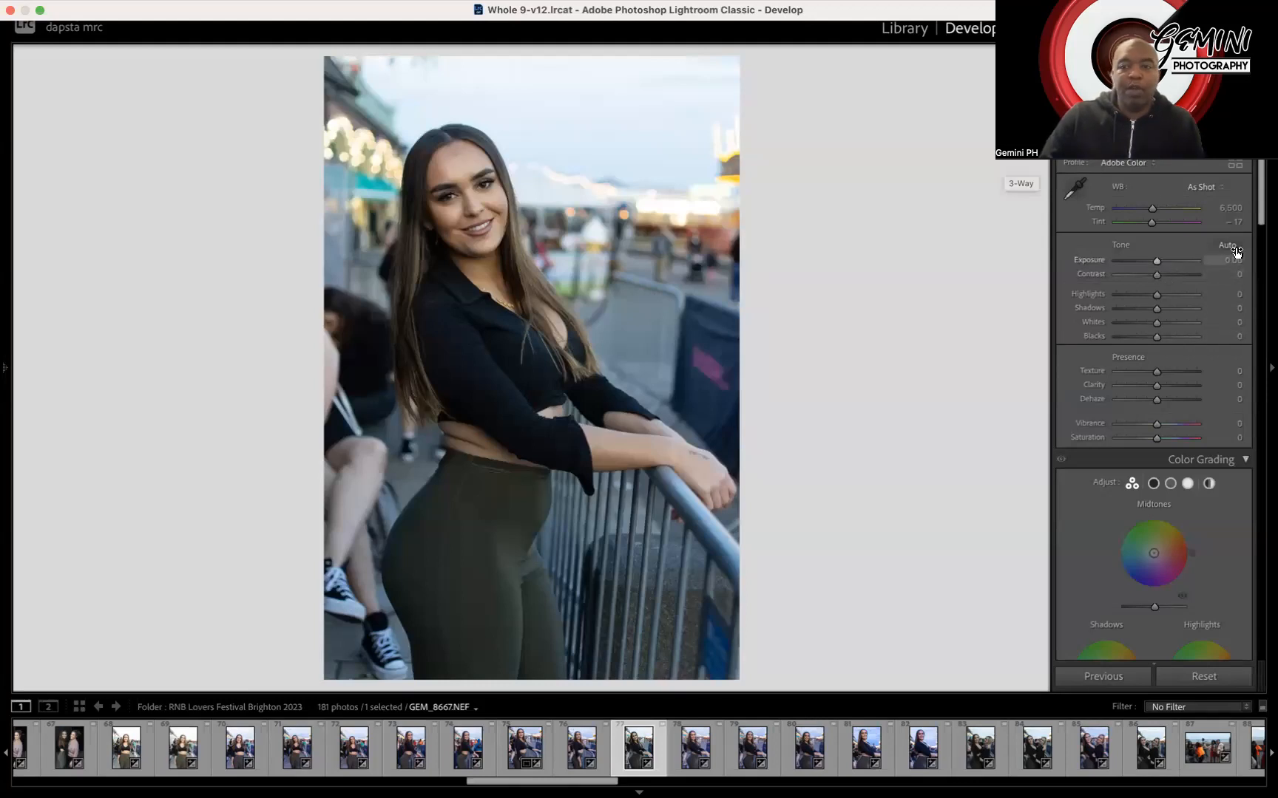
- Straighten the portrait with the Level Upright perspective correction
{"action": "scroll", "coordinate": [1261, 225], "scroll_direction": "down", "scroll_amount": 1}
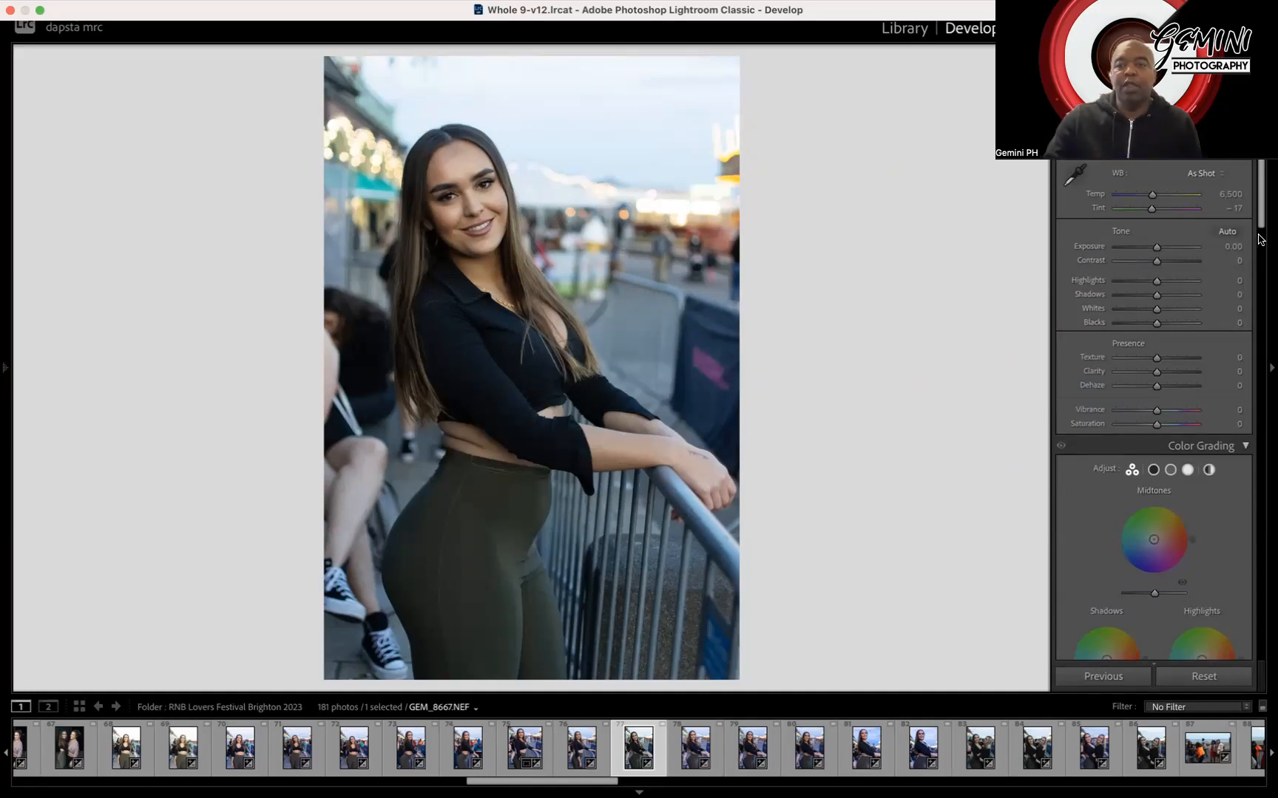
{"action": "scroll", "coordinate": [1254, 240], "scroll_direction": "down", "scroll_amount": 15}
{"action": "left_click", "coordinate": [1096, 417]}
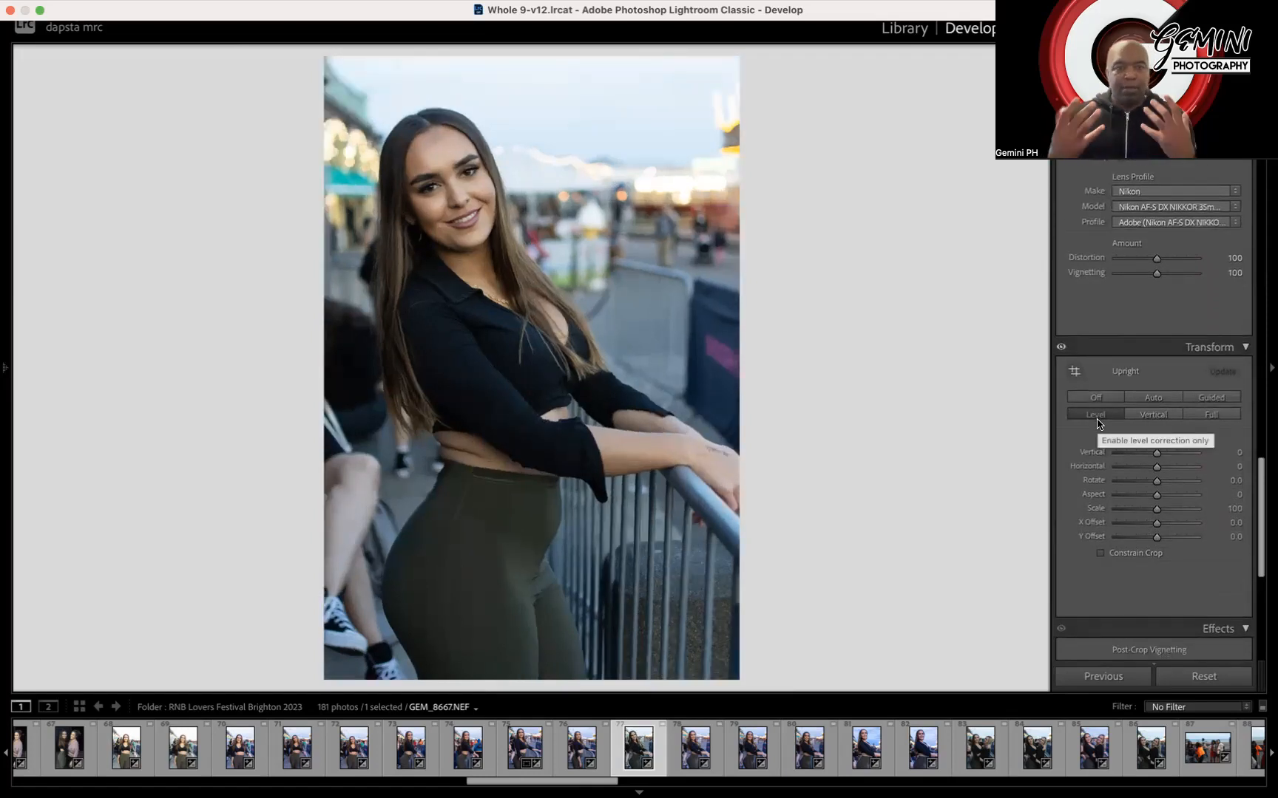
{"action": "left_click", "coordinate": [1105, 398]}
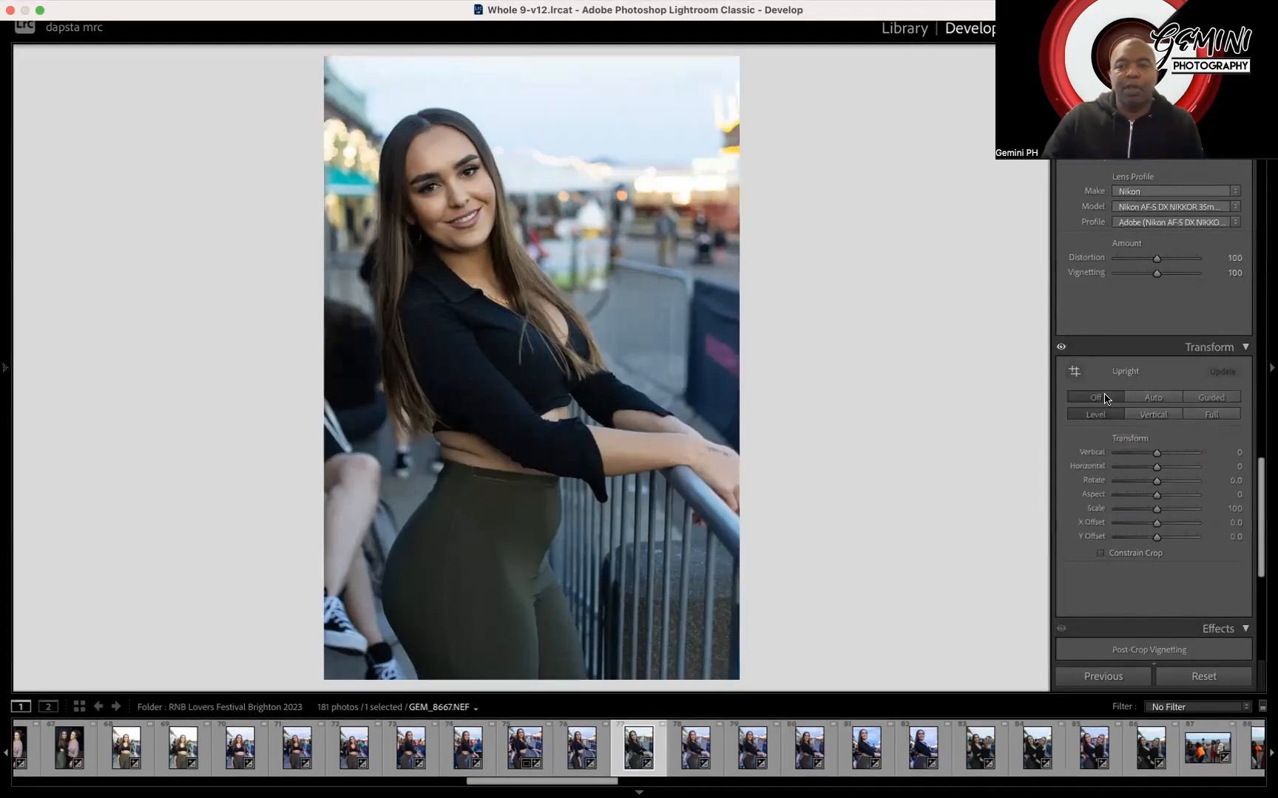
{"action": "left_click", "coordinate": [1103, 411]}
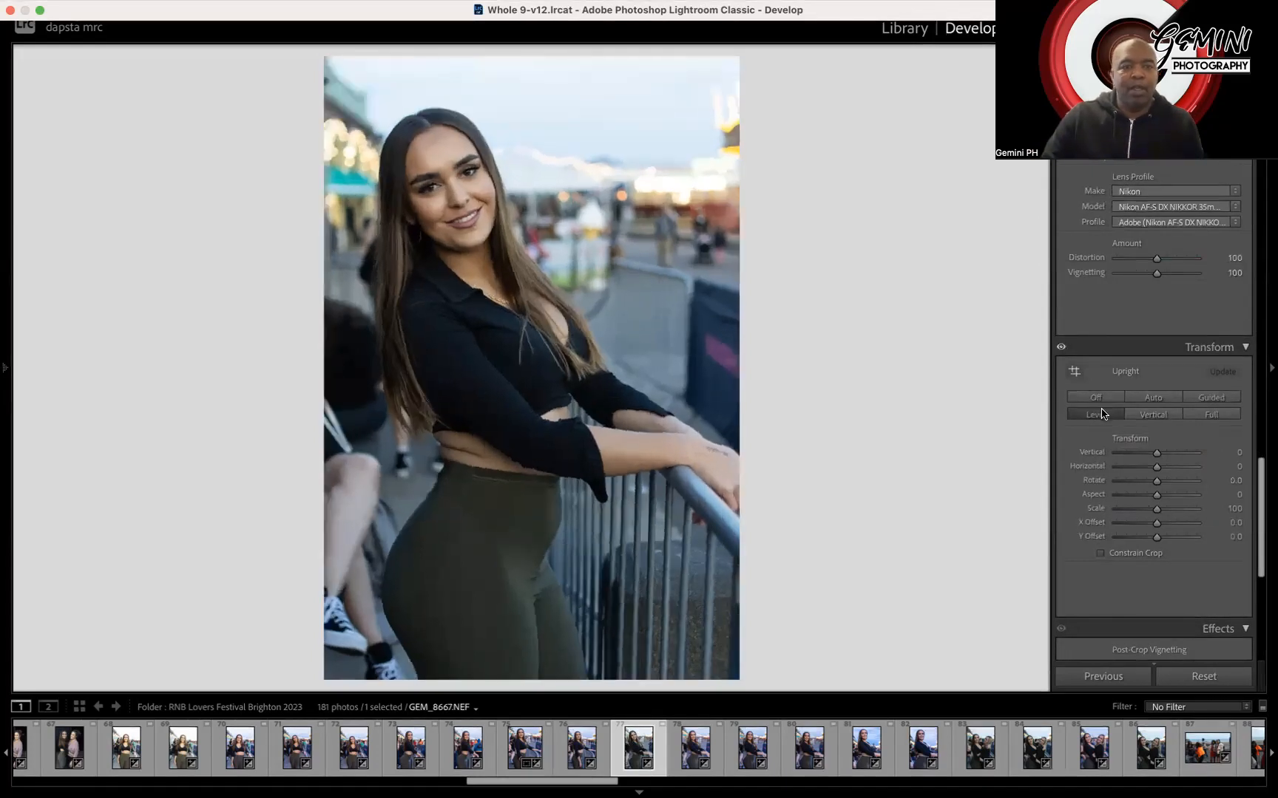
- Adjust the photo's basic tone with Exposure +0.60, Highlights -21 and Shadows +19
{"action": "left_click_drag", "start_coordinate": [1260, 477], "coordinate": [1261, 122]}
{"action": "left_click_drag", "start_coordinate": [1157, 258], "coordinate": [1166, 263]}
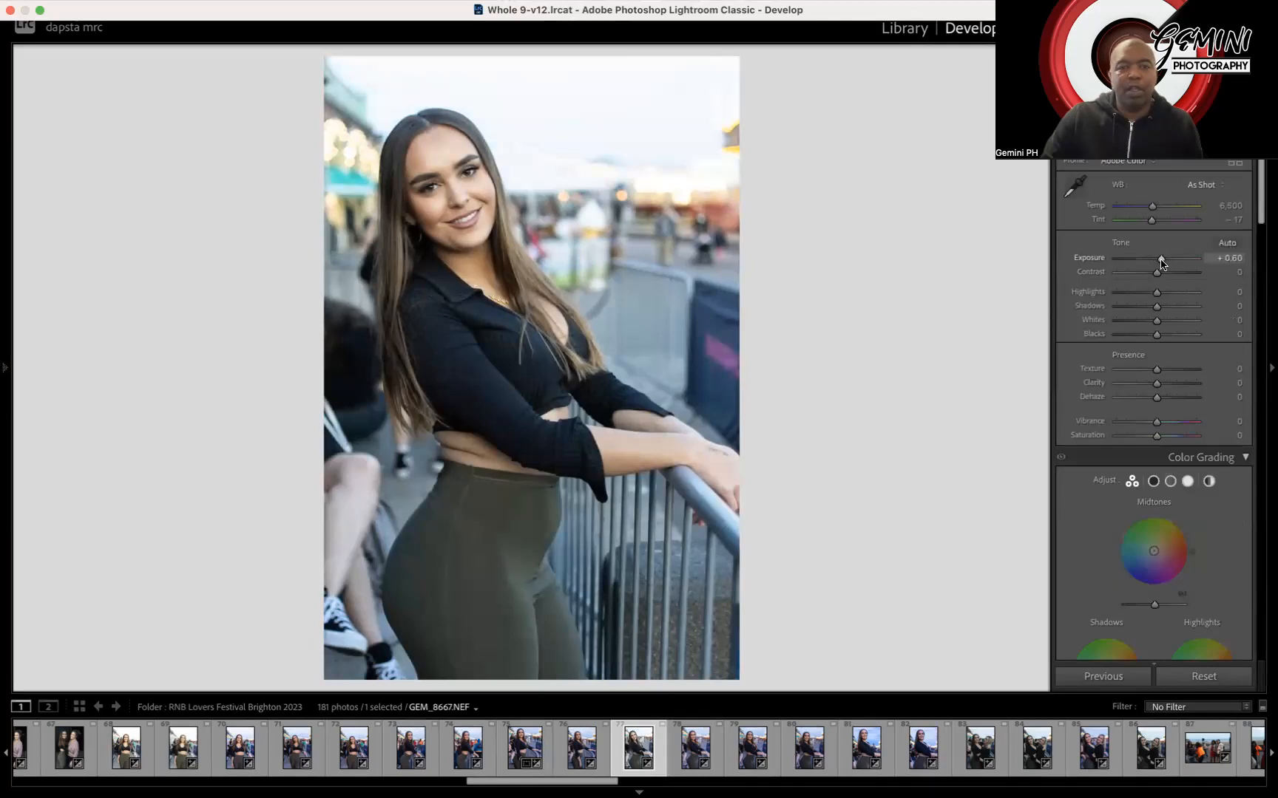
{"action": "left_click_drag", "start_coordinate": [1161, 264], "coordinate": [1269, 268]}
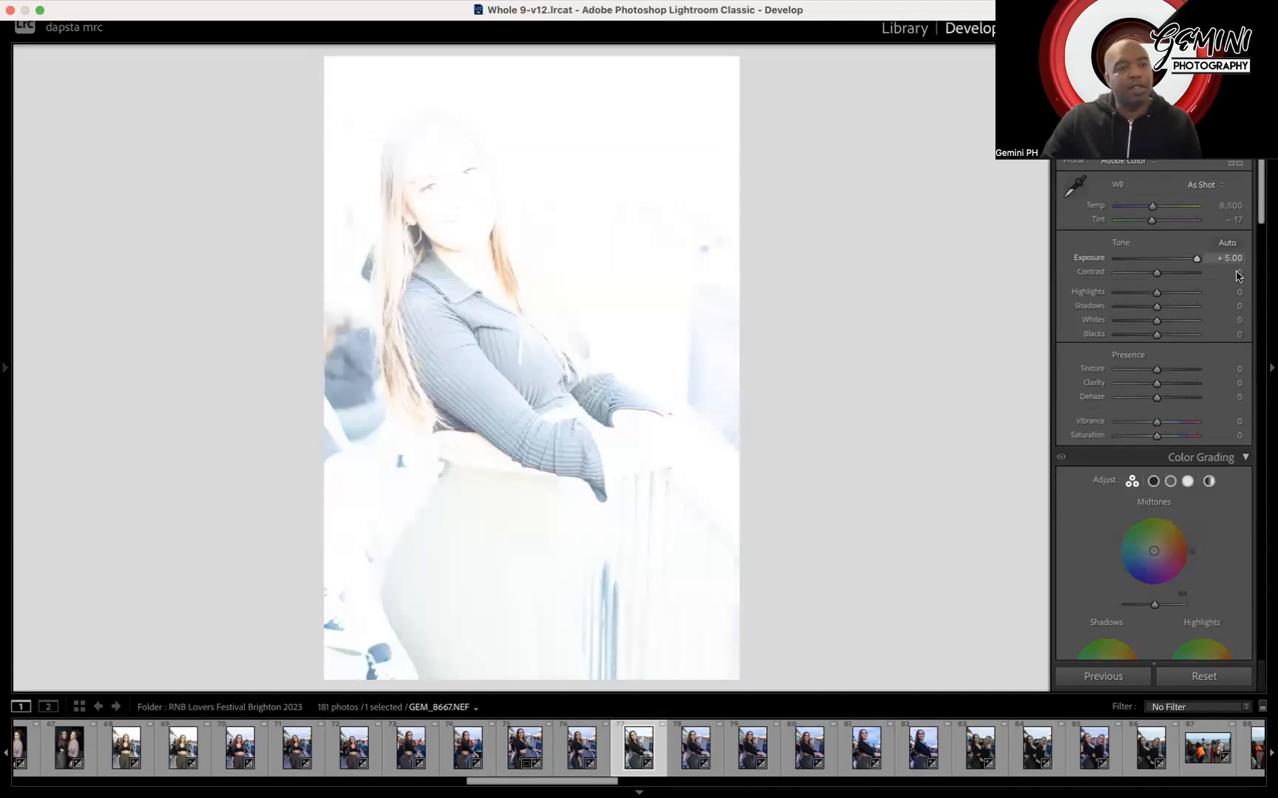
{"action": "left_click_drag", "start_coordinate": [1219, 278], "coordinate": [1162, 295]}
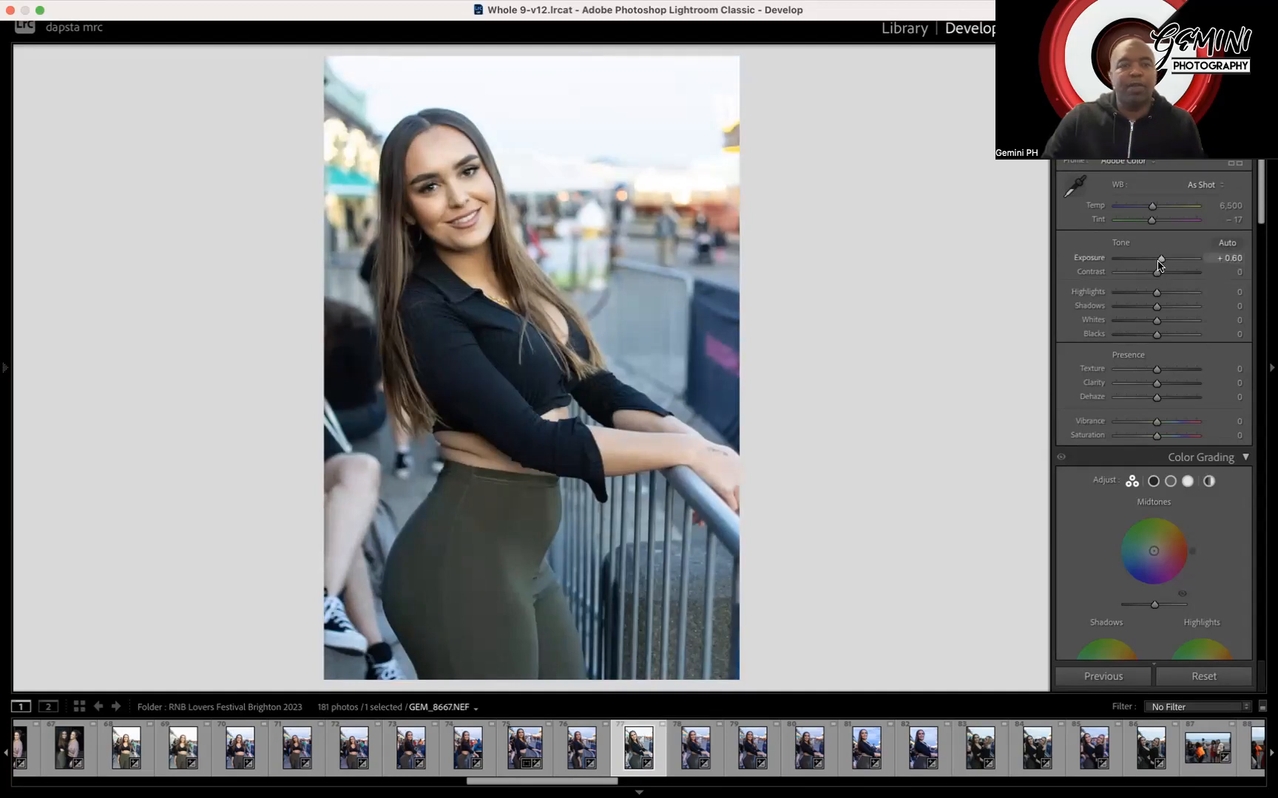
{"action": "left_click_drag", "start_coordinate": [1158, 294], "coordinate": [1156, 301]}
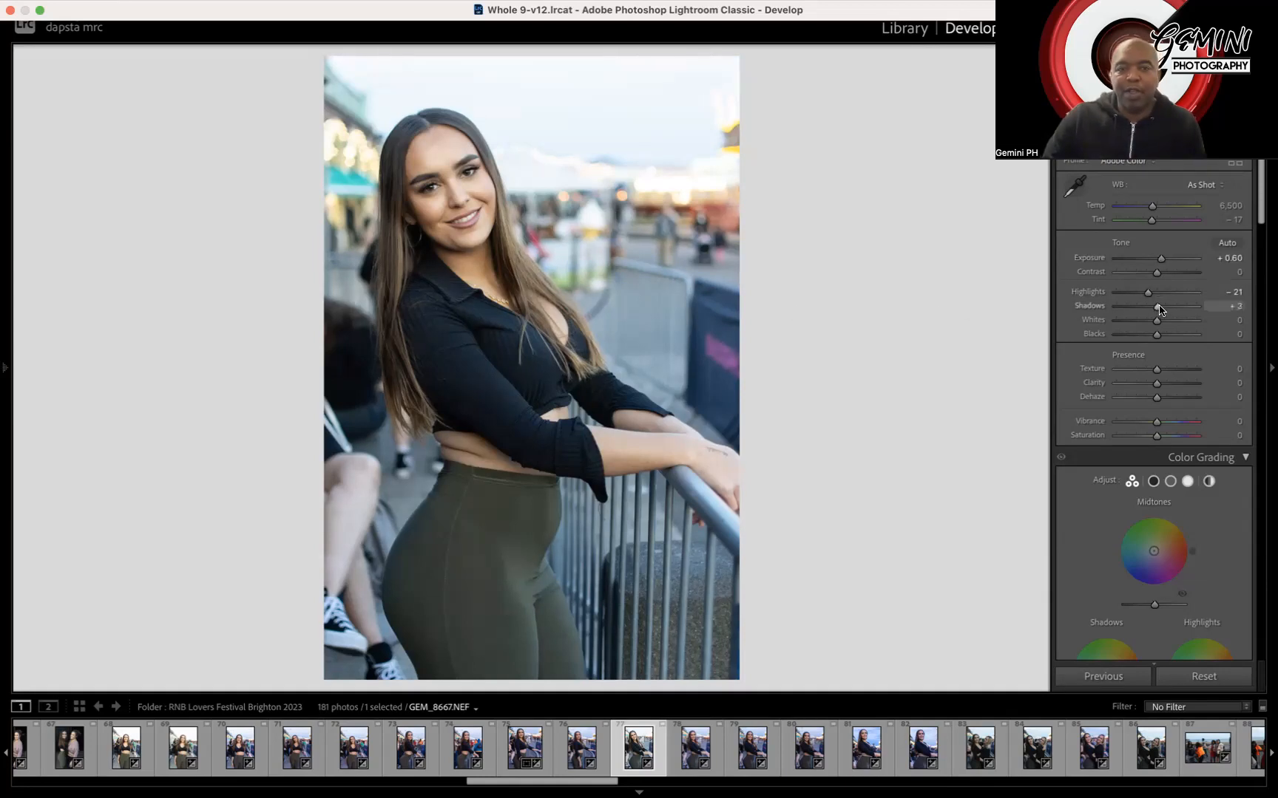
{"action": "mouse_move", "coordinate": [1159, 309]}
{"action": "left_mouse_down"}
{"action": "mouse_move", "coordinate": [1176, 310]}
{"action": "mouse_move", "coordinate": [1158, 312]}
{"action": "mouse_move", "coordinate": [1165, 321]}
{"action": "left_mouse_up"}
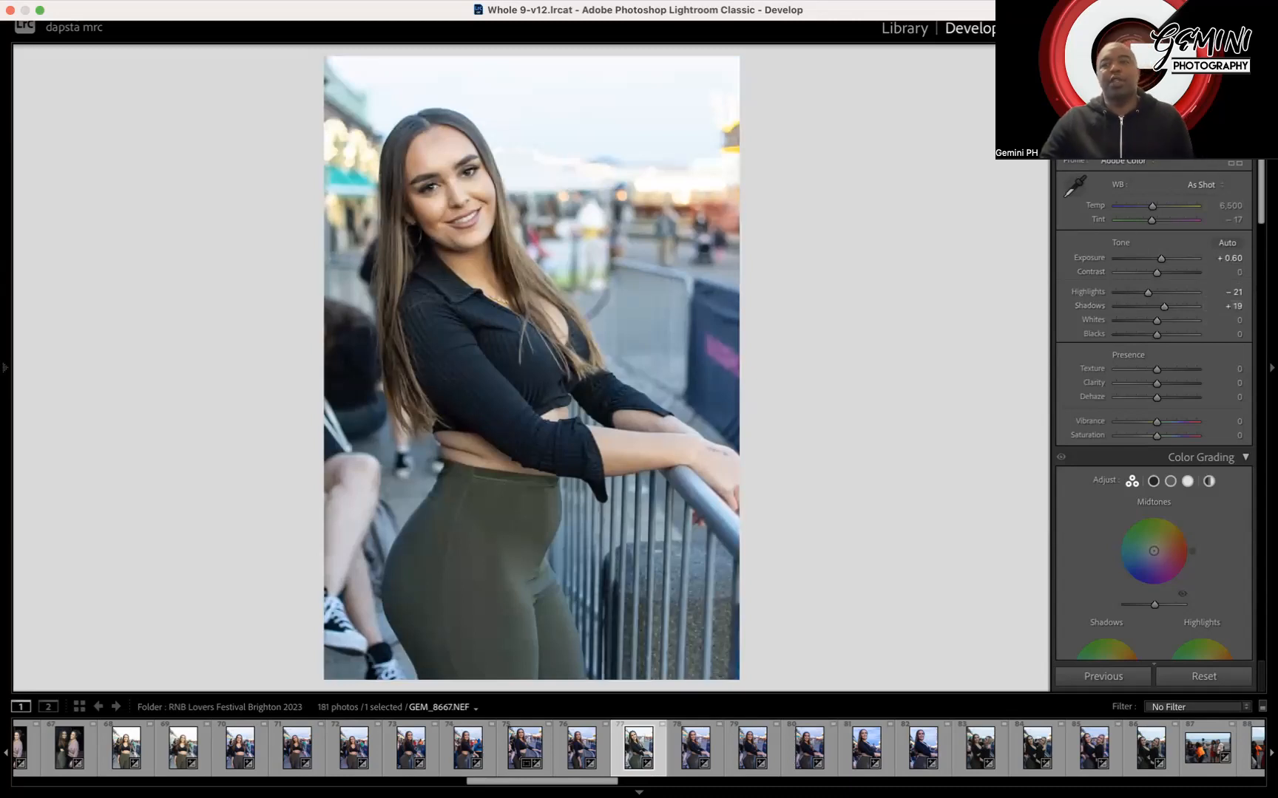
{"action": "left_click", "coordinate": [1217, 104]}
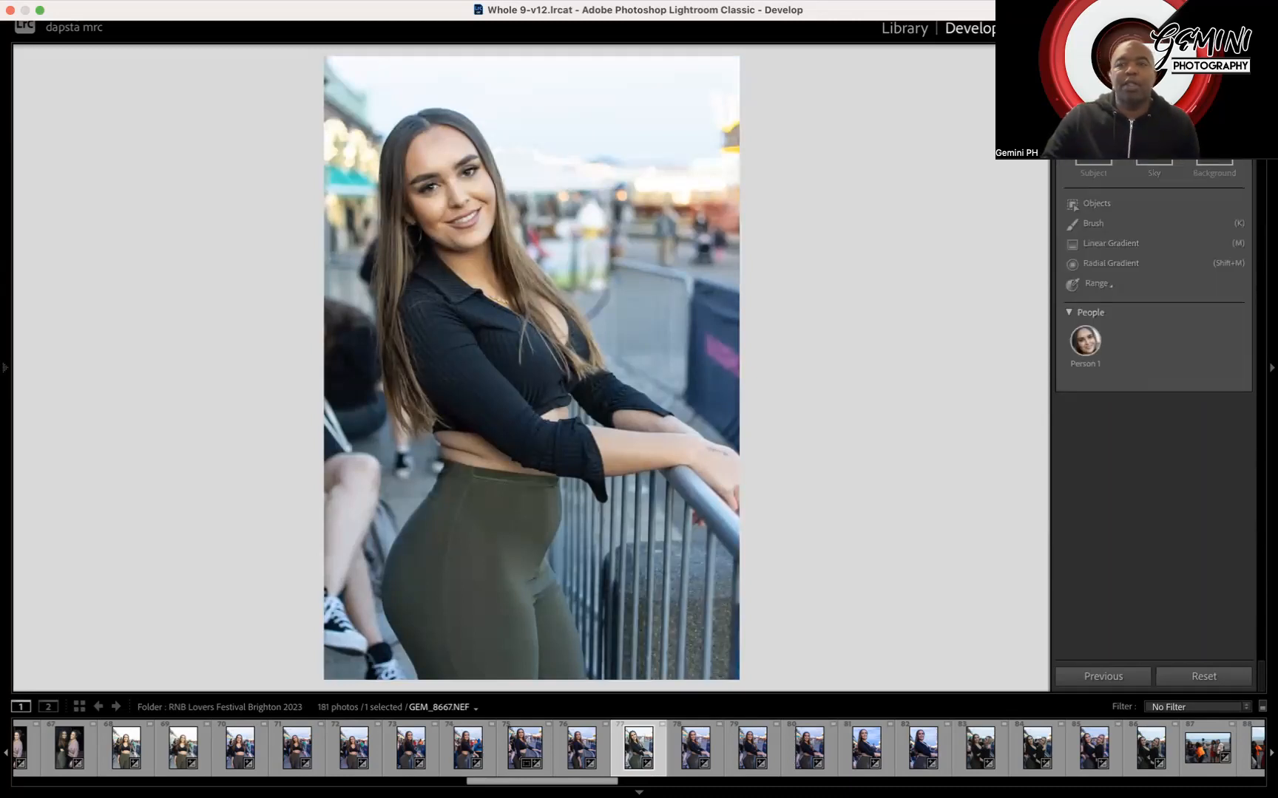
{"action": "left_click", "coordinate": [1217, 104]}
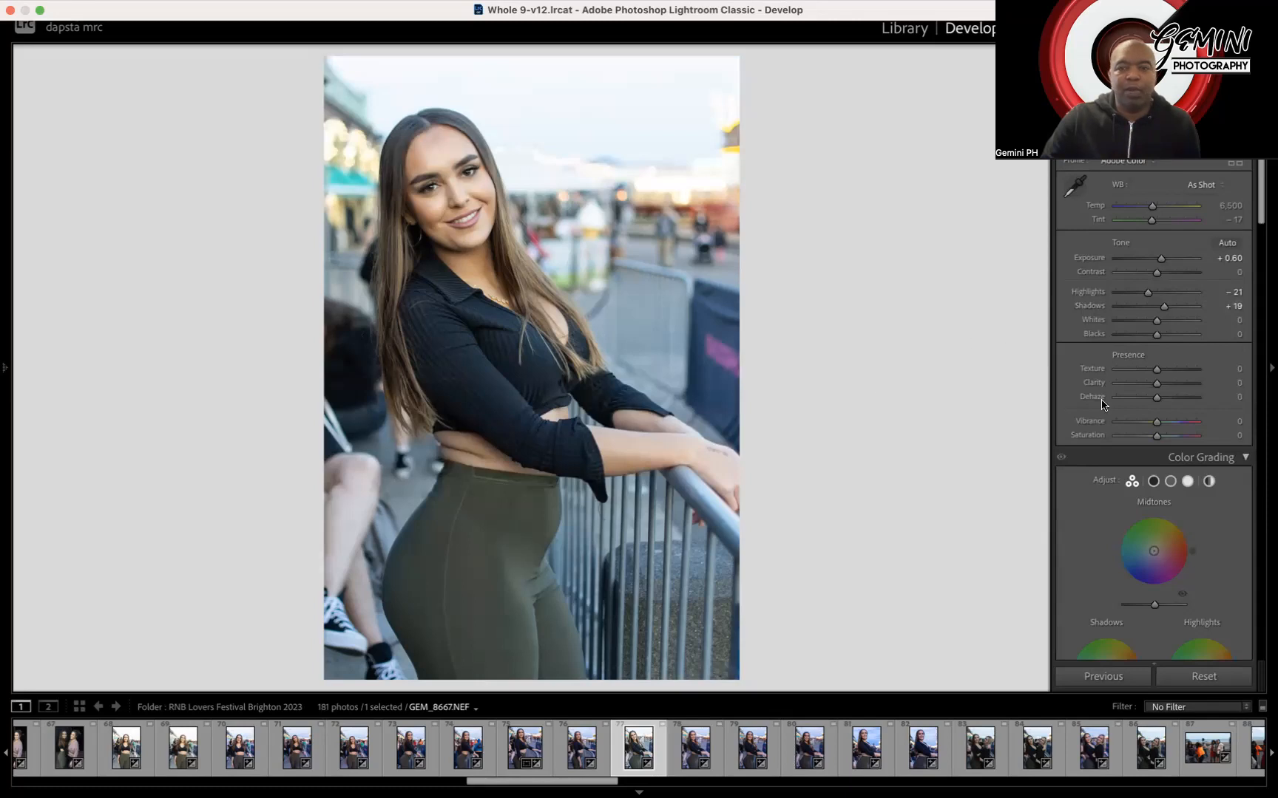
- Correct the white balance by setting Tint to +1 and Temp to 6,558
{"action": "left_click_drag", "start_coordinate": [1151, 220], "coordinate": [1157, 225]}
{"action": "mouse_move", "coordinate": [1152, 207]}
{"action": "left_mouse_down"}
{"action": "mouse_move", "coordinate": [1129, 218]}
{"action": "mouse_move", "coordinate": [1179, 219]}
{"action": "mouse_move", "coordinate": [1157, 221]}
{"action": "left_mouse_up"}
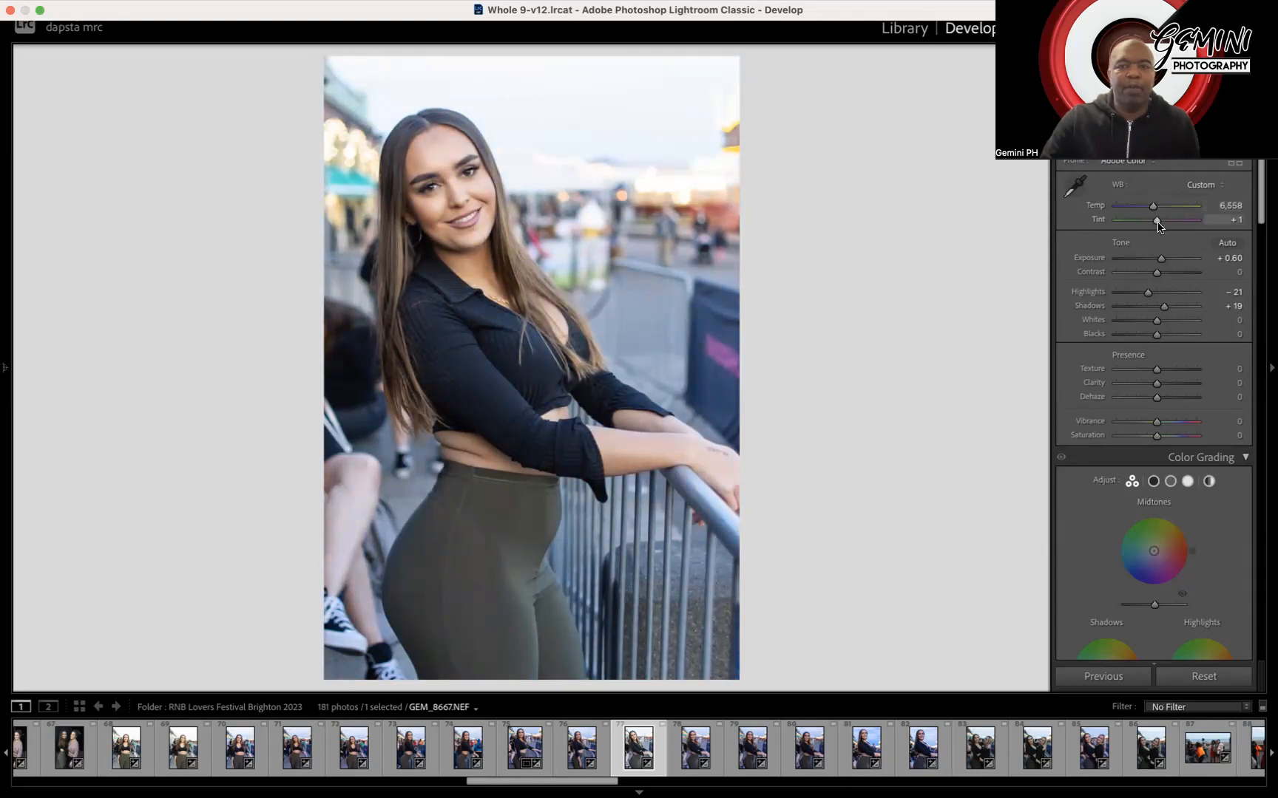
- Set the calibration saturation to +19 for Blue Primary, -32 for Red Primary and +38 for Green Primary
{"action": "left_click_drag", "start_coordinate": [1254, 207], "coordinate": [1254, 656]}
{"action": "mouse_move", "coordinate": [1158, 647]}
{"action": "left_mouse_down"}
{"action": "mouse_move", "coordinate": [1205, 656]}
{"action": "mouse_move", "coordinate": [1099, 655]}
{"action": "mouse_move", "coordinate": [1165, 648]}
{"action": "left_mouse_up"}
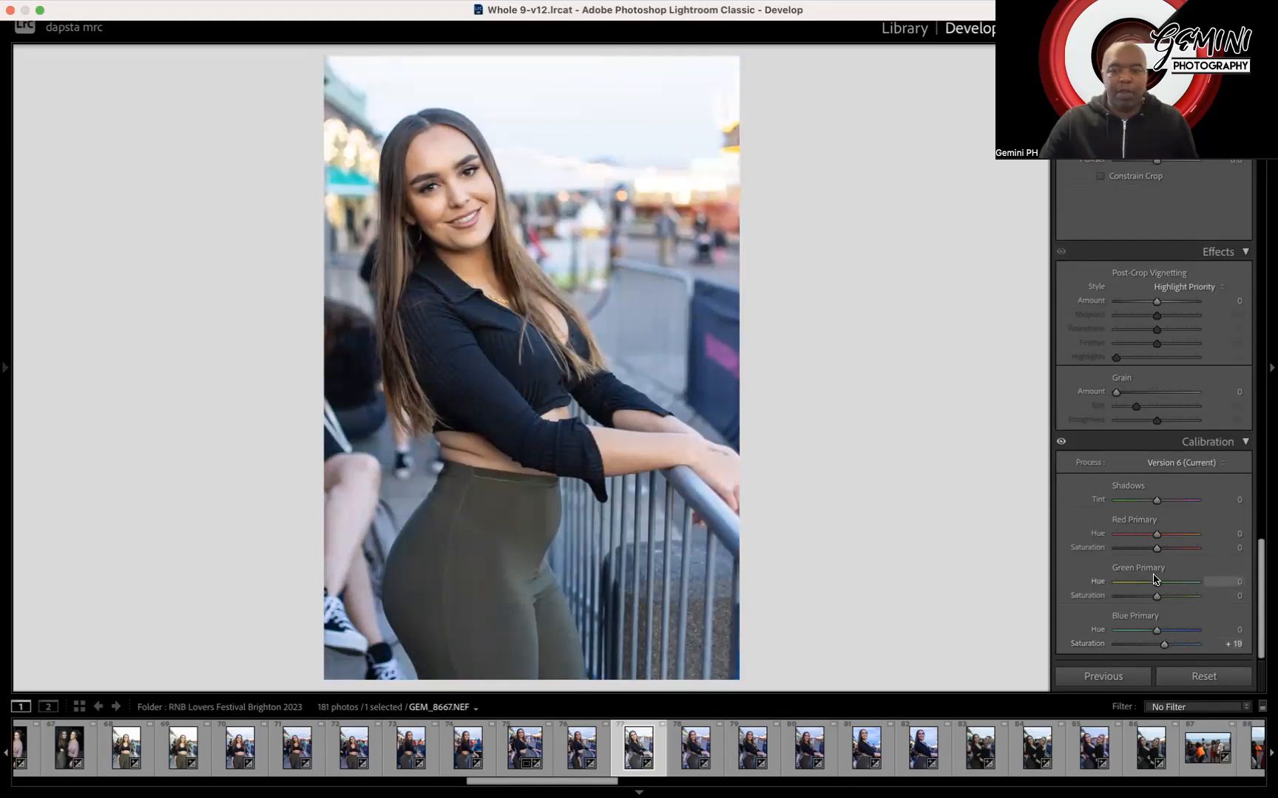
{"action": "left_click_drag", "start_coordinate": [1157, 549], "coordinate": [1174, 596]}
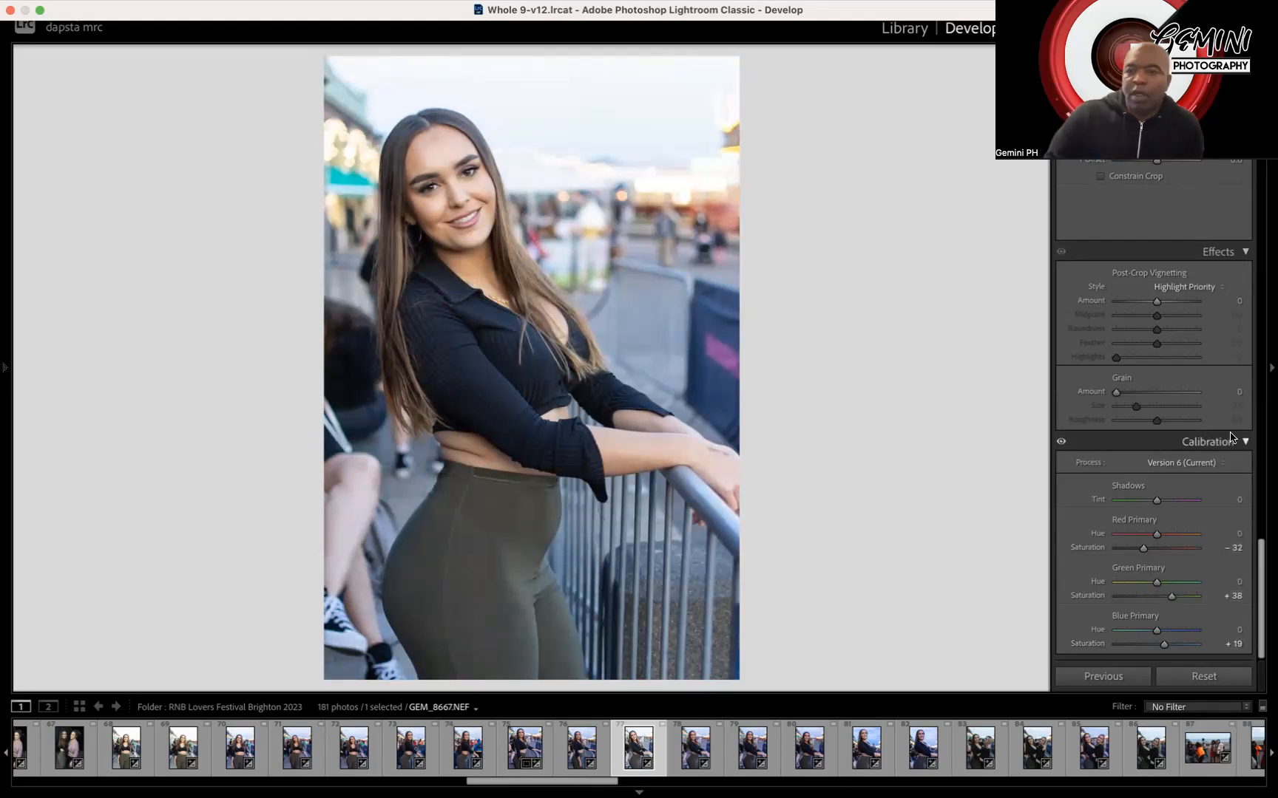
- Set the color grading luminance to -6 for shadows, +9 for midtones and -2 for highlights
{"action": "left_click_drag", "start_coordinate": [1262, 538], "coordinate": [1266, 171]}
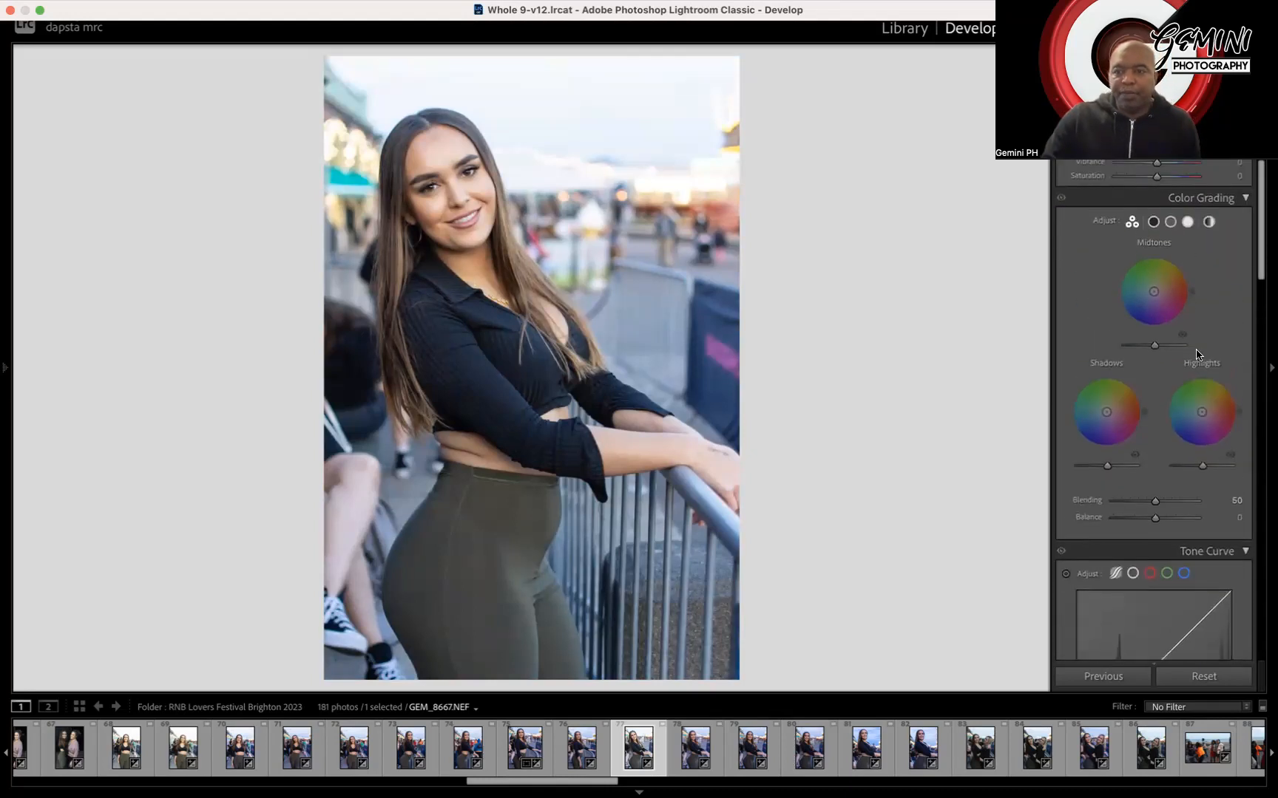
{"action": "left_click_drag", "start_coordinate": [1103, 465], "coordinate": [1103, 475]}
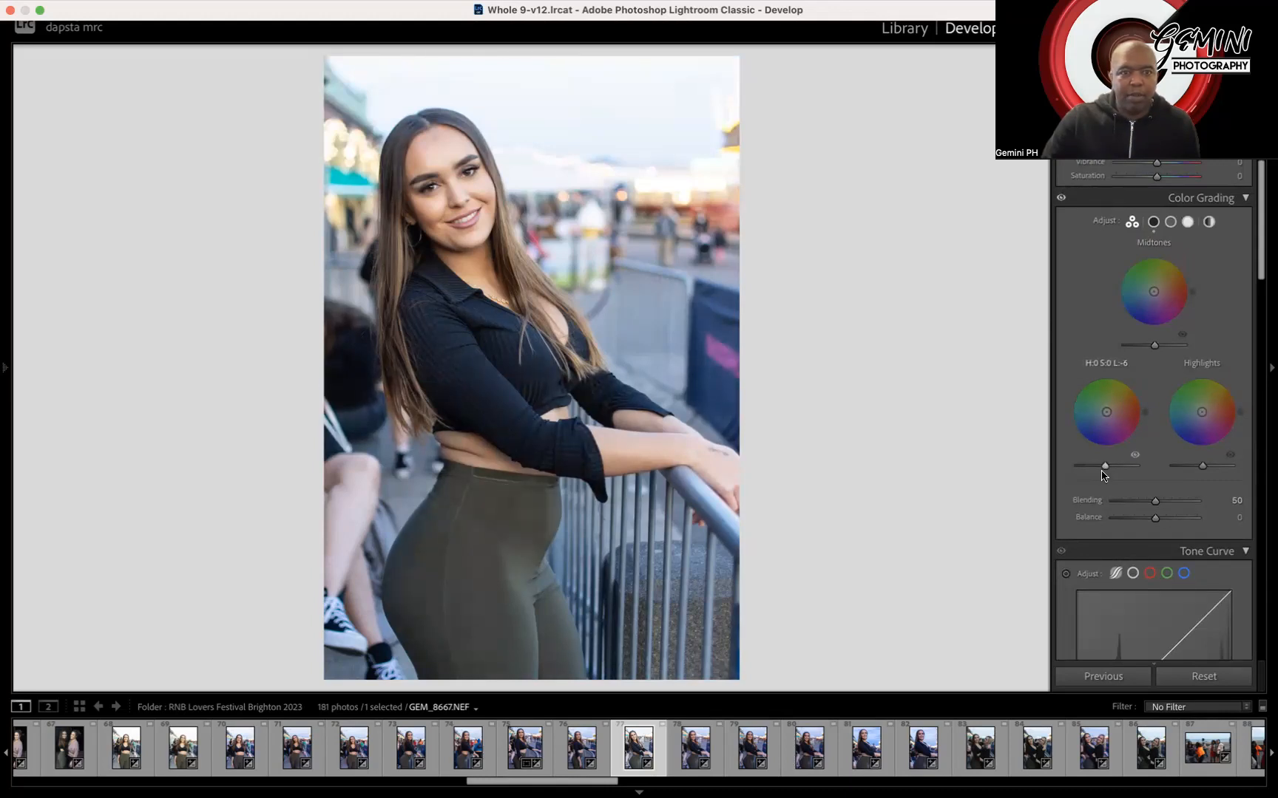
{"action": "left_click_drag", "start_coordinate": [1155, 346], "coordinate": [1158, 352]}
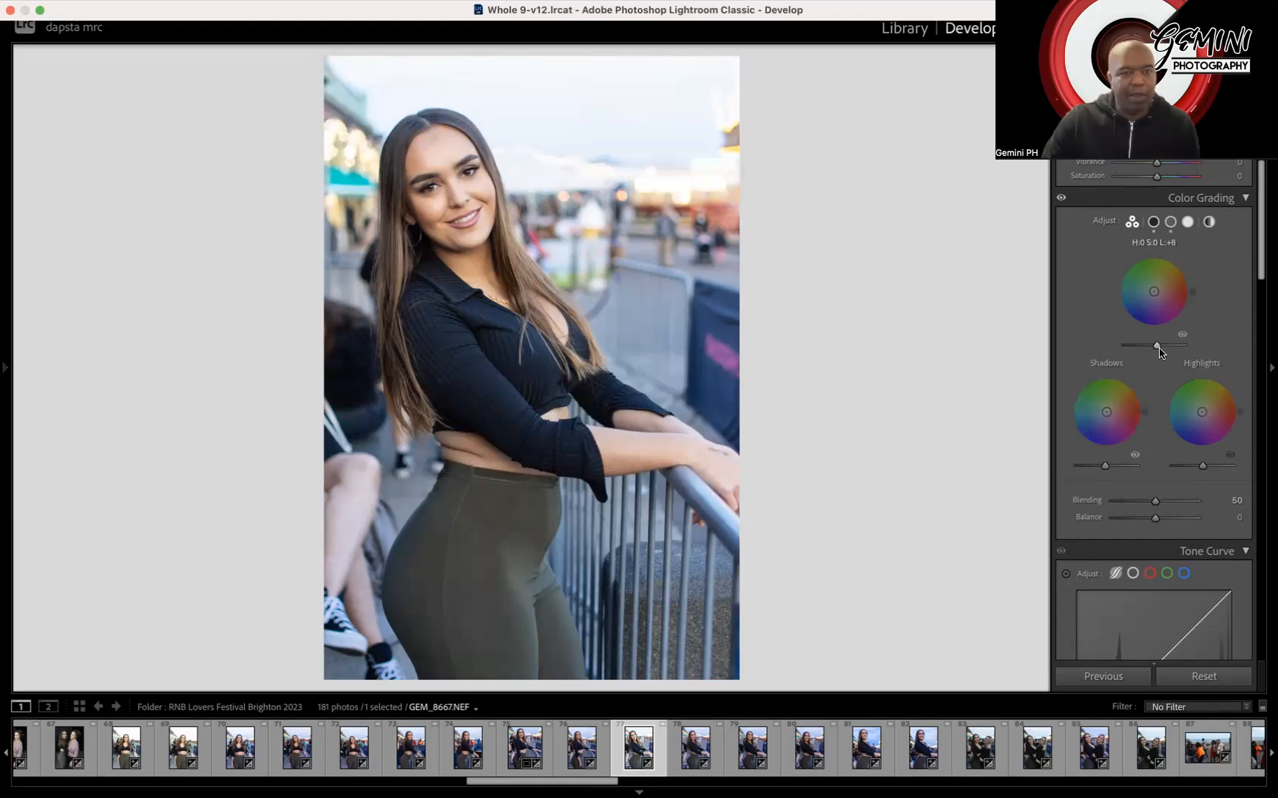
{"action": "left_click_drag", "start_coordinate": [1202, 466], "coordinate": [1200, 469]}
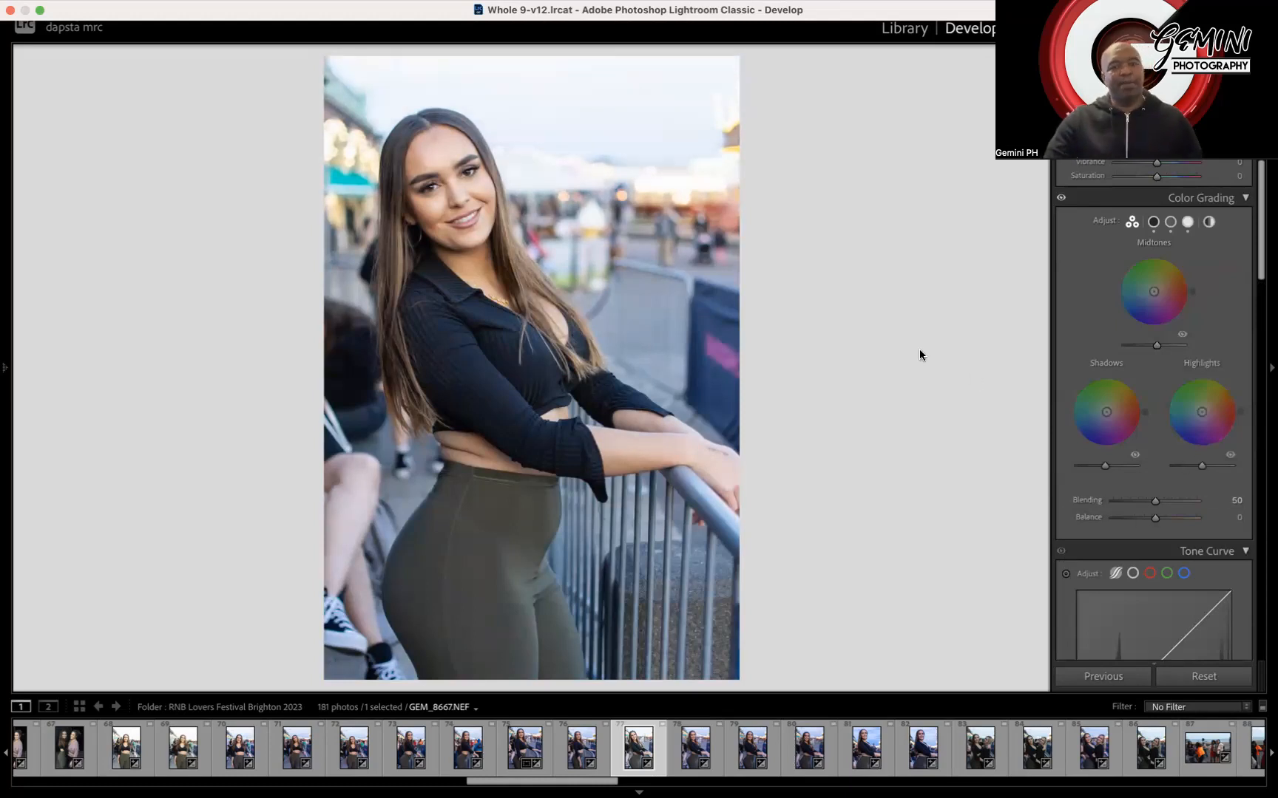
- Raise the photo's Contrast to +7 in the basic tone settings
{"action": "scroll", "coordinate": [1200, 390], "scroll_direction": "up", "scroll_amount": 3}
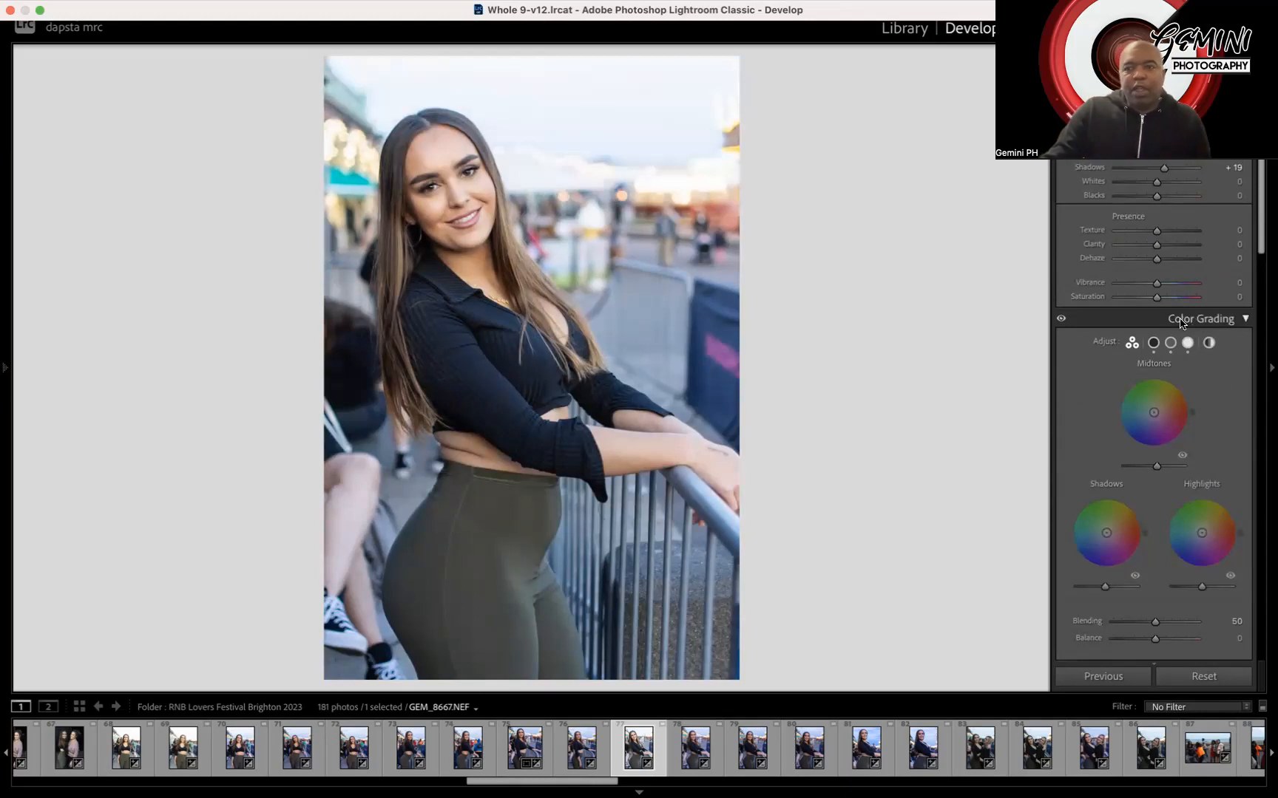
{"action": "left_click_drag", "start_coordinate": [1262, 257], "coordinate": [1261, 684]}
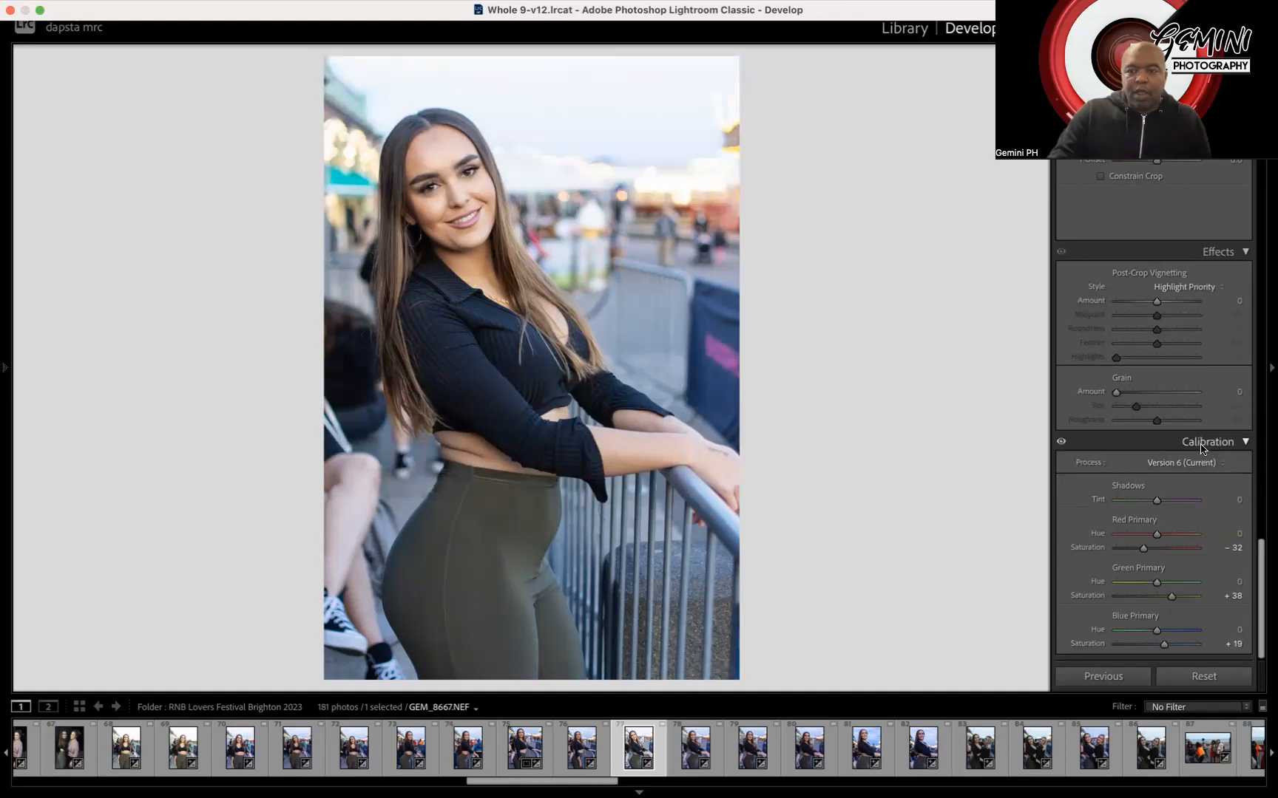
{"action": "left_click_drag", "start_coordinate": [1263, 571], "coordinate": [1261, 177]}
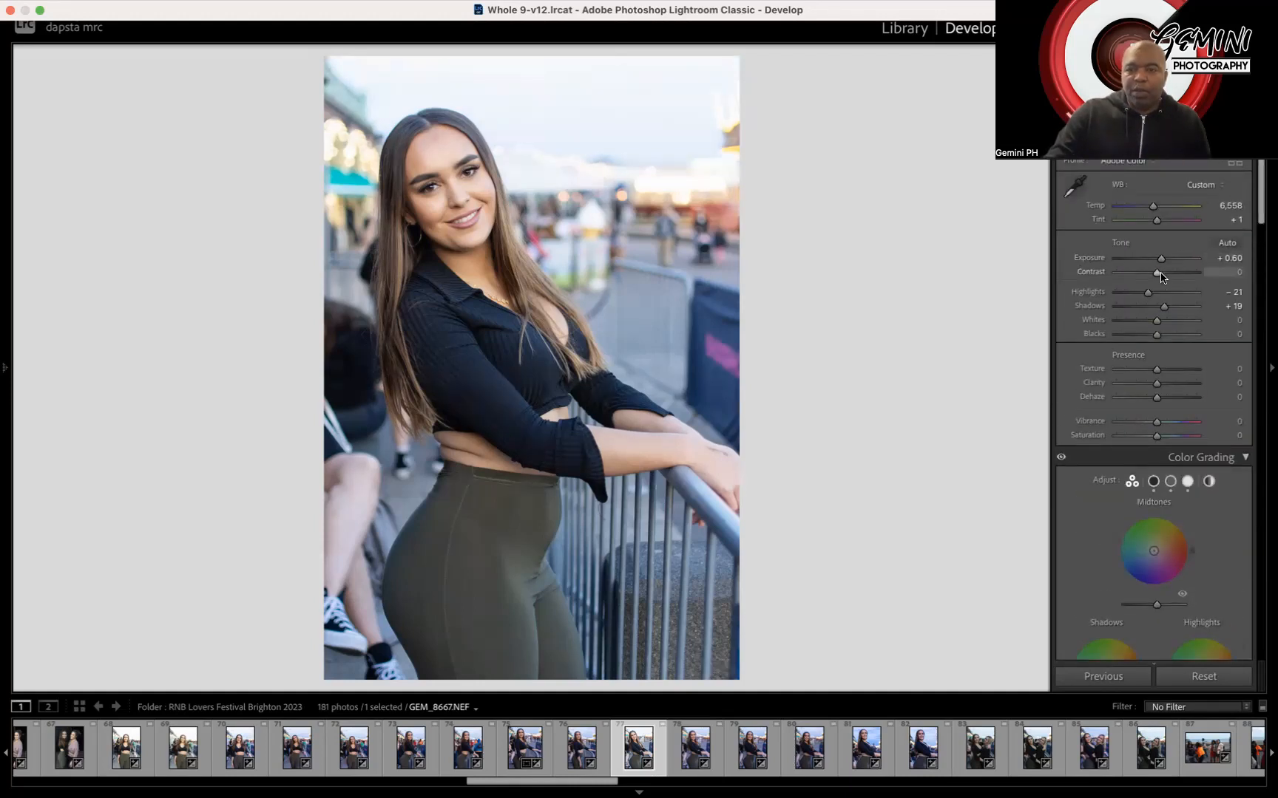
{"action": "left_click_drag", "start_coordinate": [1159, 276], "coordinate": [1163, 280]}
{"action": "left_click_drag", "start_coordinate": [1161, 277], "coordinate": [1159, 277]}
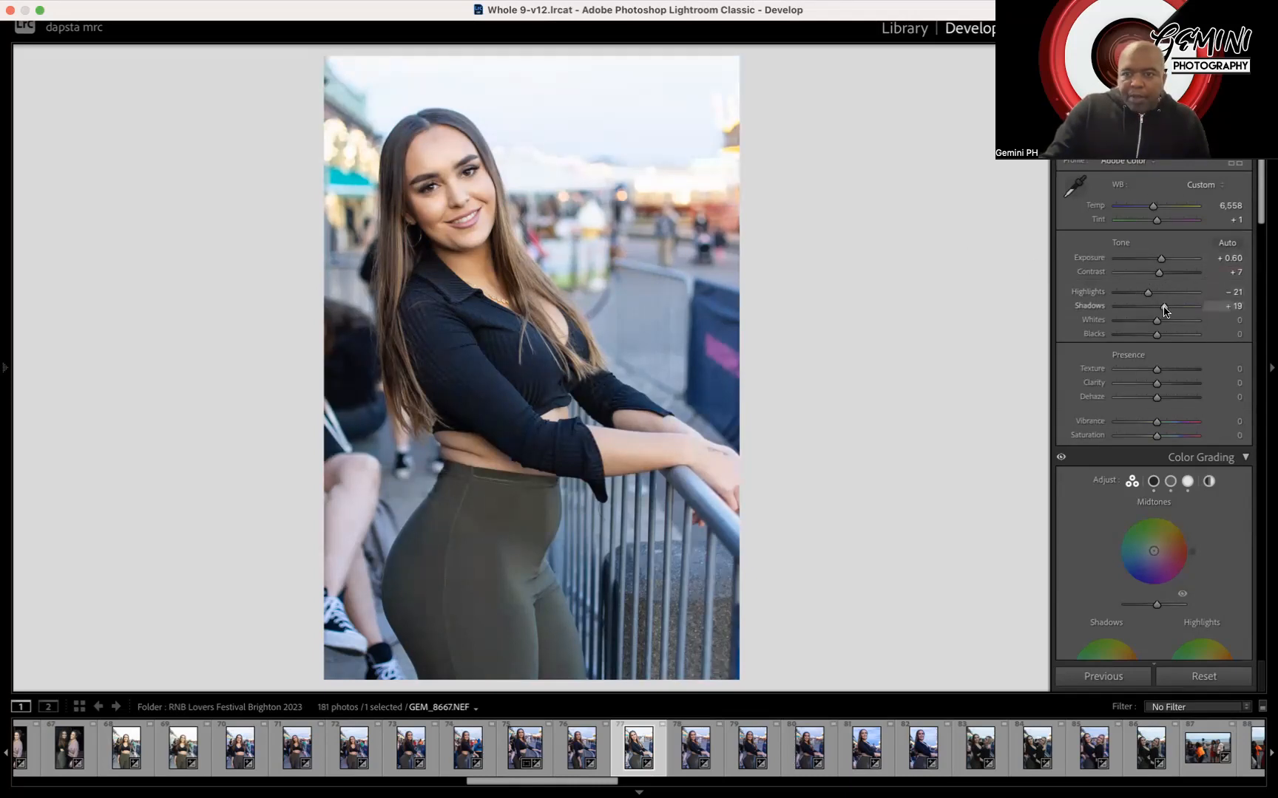
- Compare the original import state with the final Contrast edit in the photo's history, ending on the edited version
{"action": "scroll", "coordinate": [1166, 329], "scroll_direction": "down", "scroll_amount": 2}
{"action": "mouse_move", "coordinate": [5, 367]}
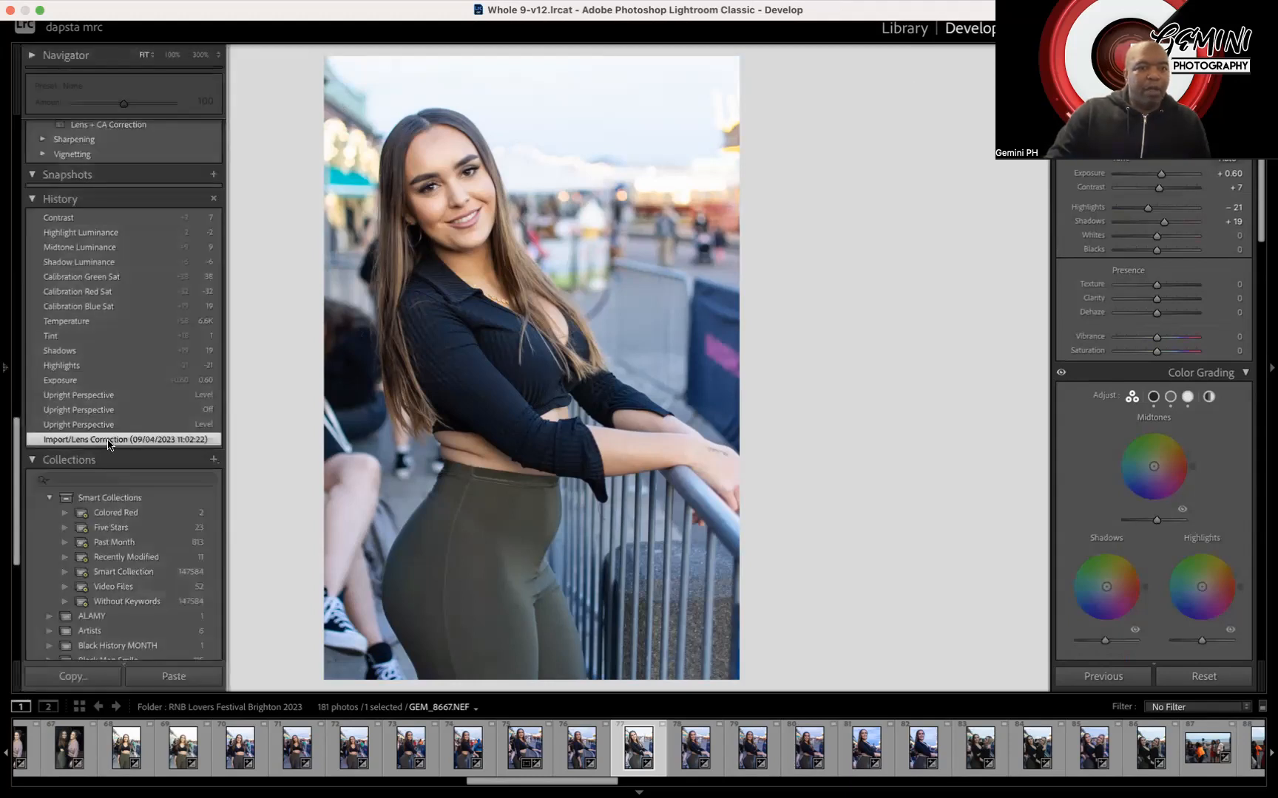
{"action": "left_click", "coordinate": [108, 440]}
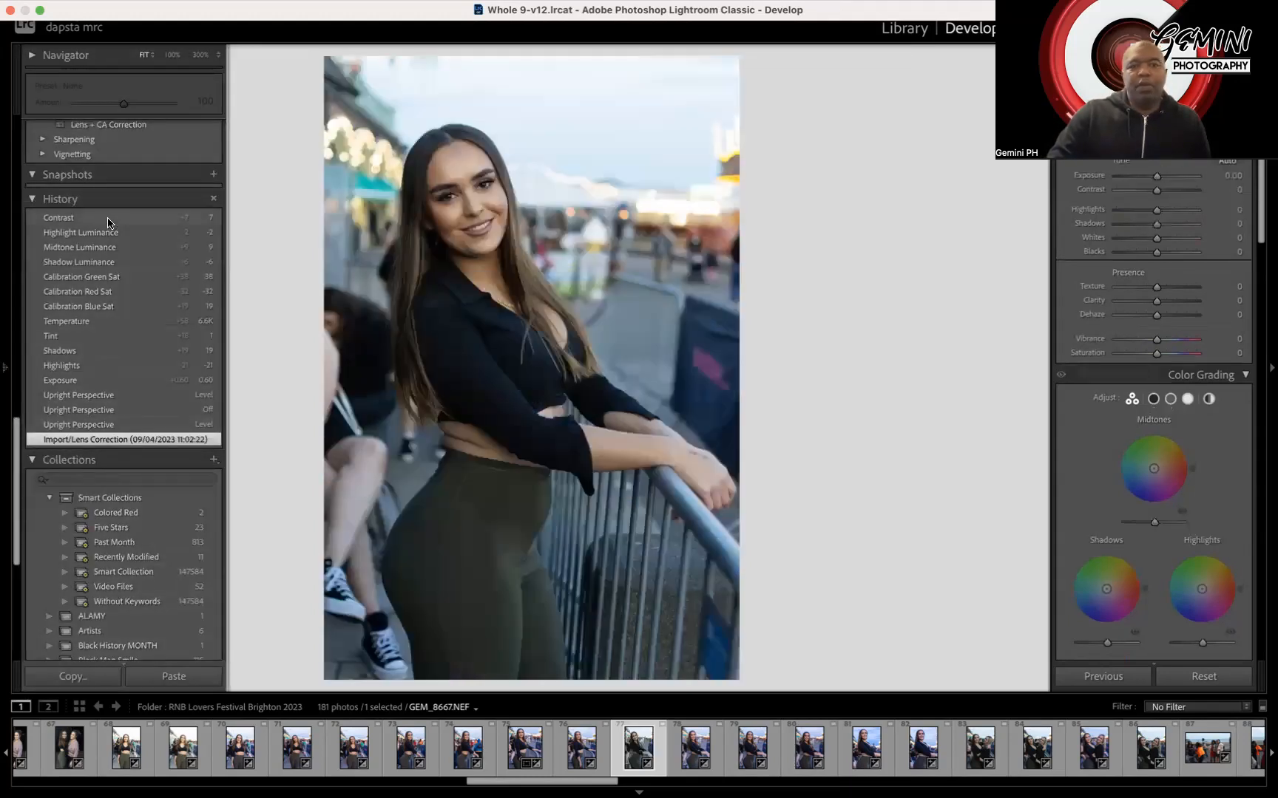
{"action": "left_click", "coordinate": [108, 220]}
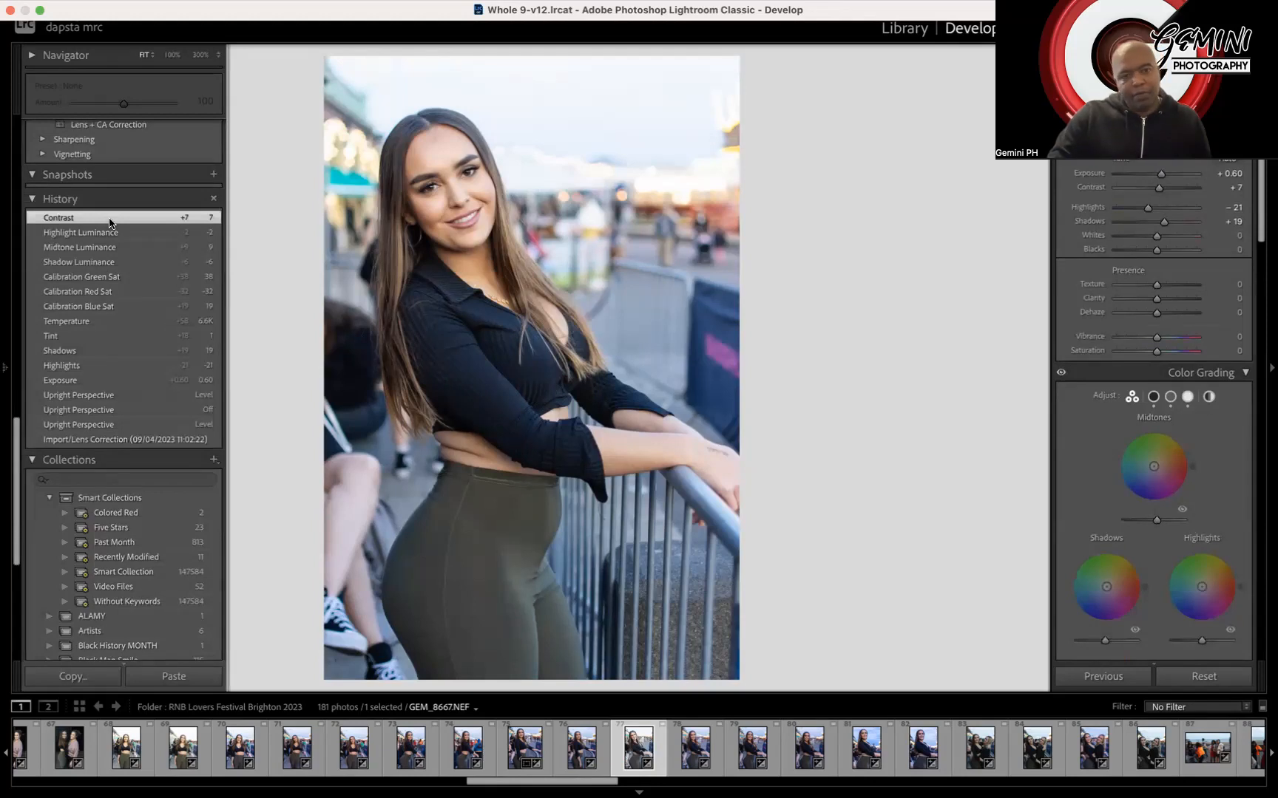
{"action": "mouse_move", "coordinate": [3, 367]}
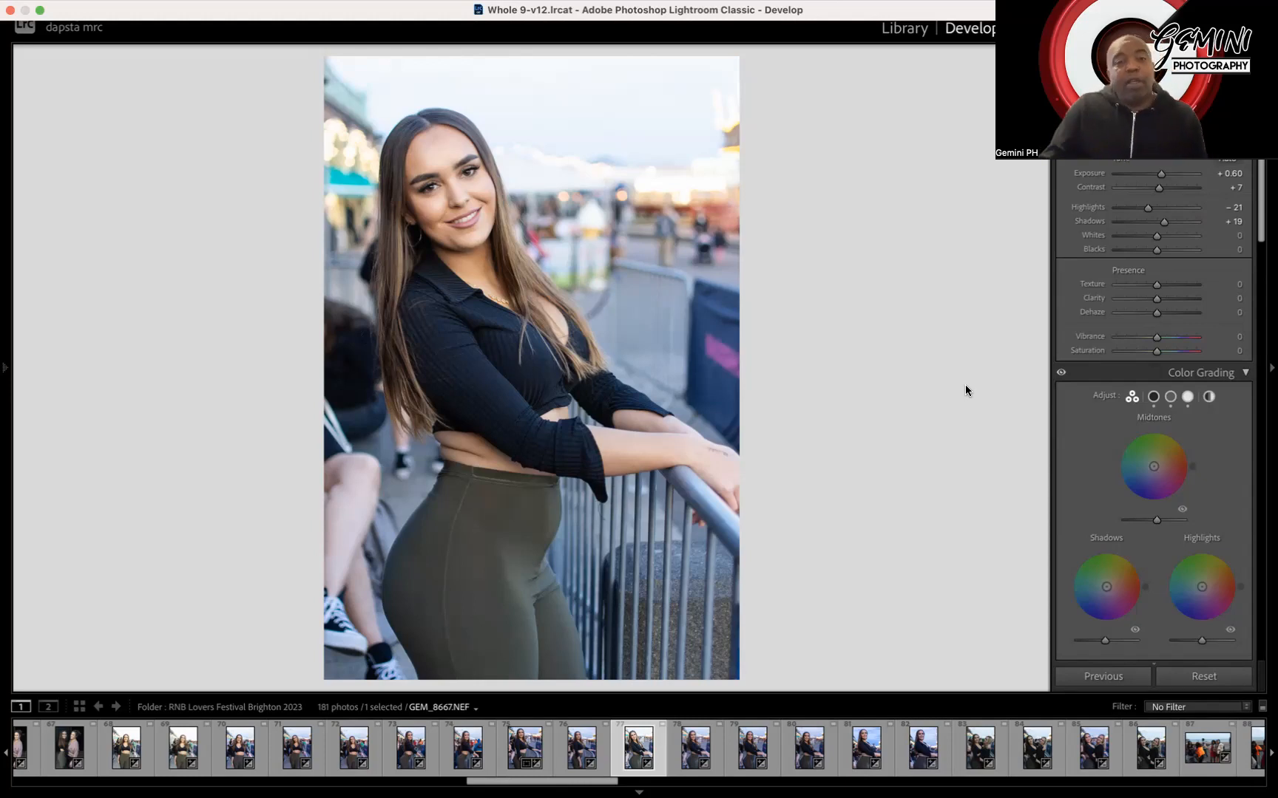
{"action": "mouse_move", "coordinate": [5, 428]}
{"action": "left_click", "coordinate": [102, 440]}
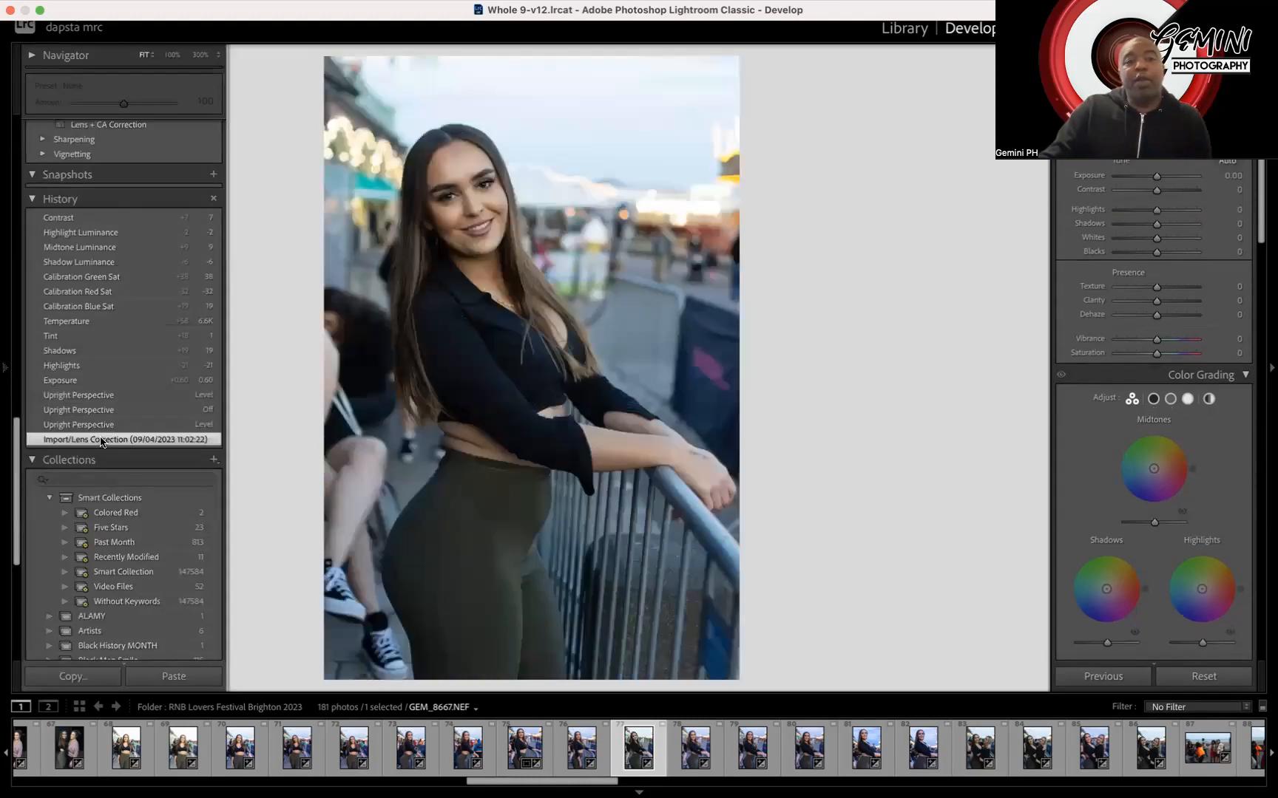
{"action": "left_click", "coordinate": [72, 219]}
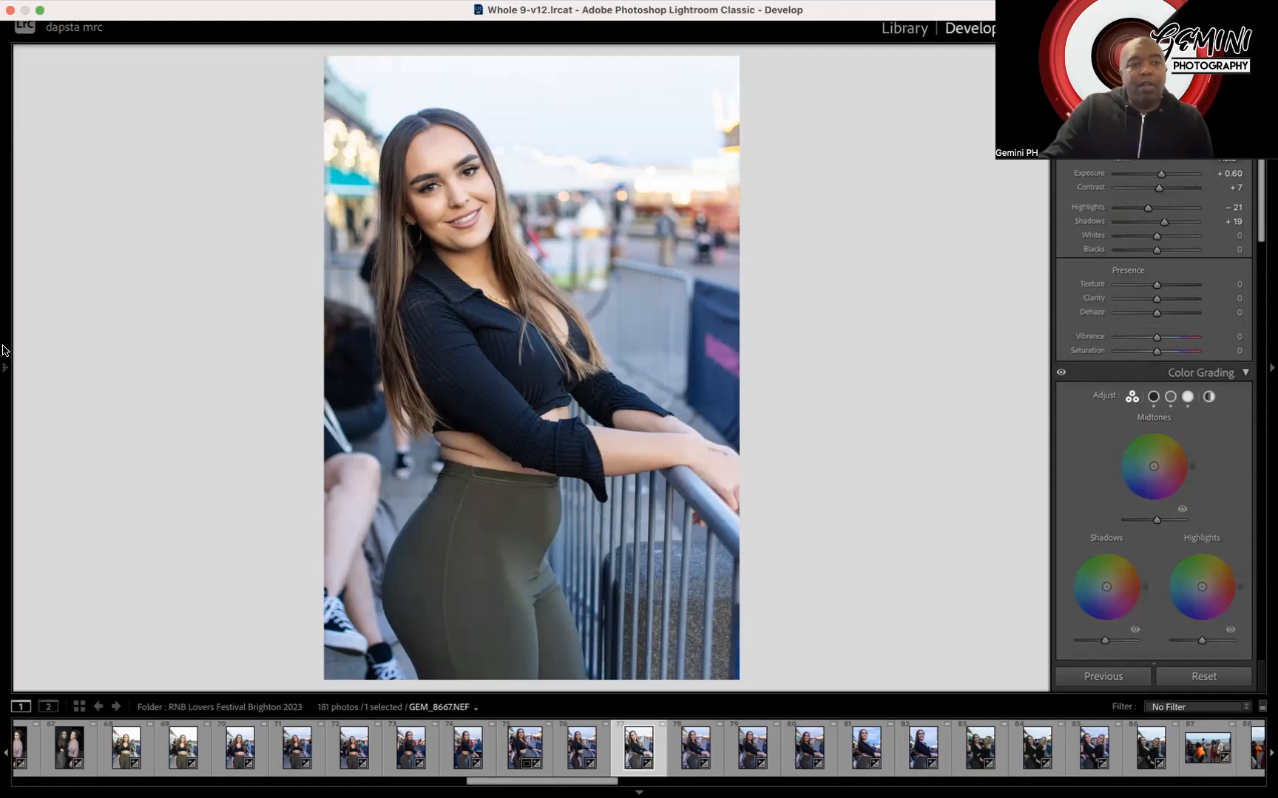
{"action": "left_click", "coordinate": [106, 440]}
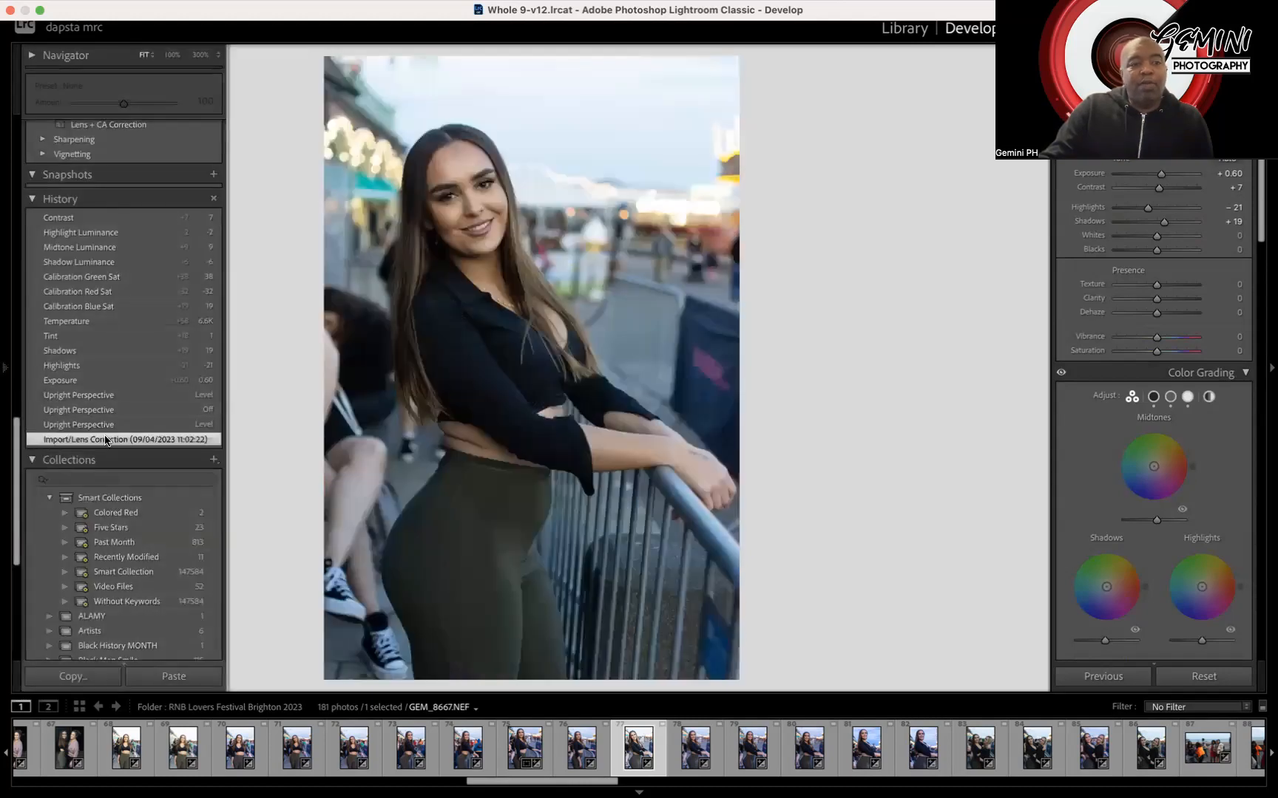
{"action": "left_click", "coordinate": [130, 217]}
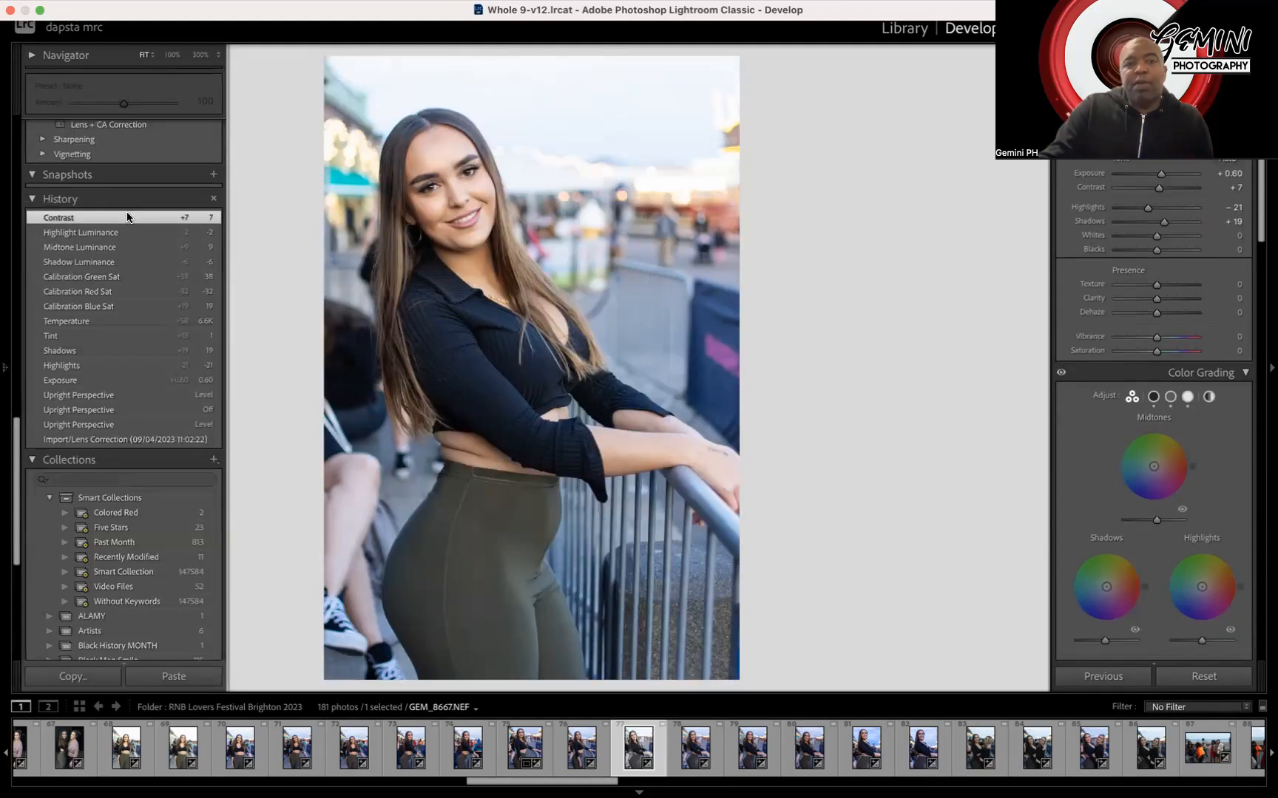